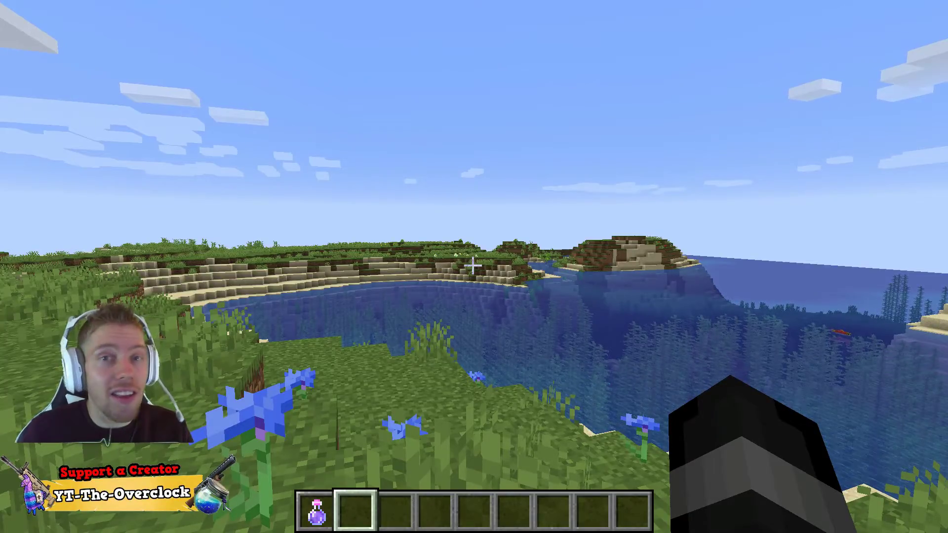
Step: Save an F2 screenshot of the lakeside view, hide the HUD, and disconnect from the world
{"action": "key", "text": "F2"}
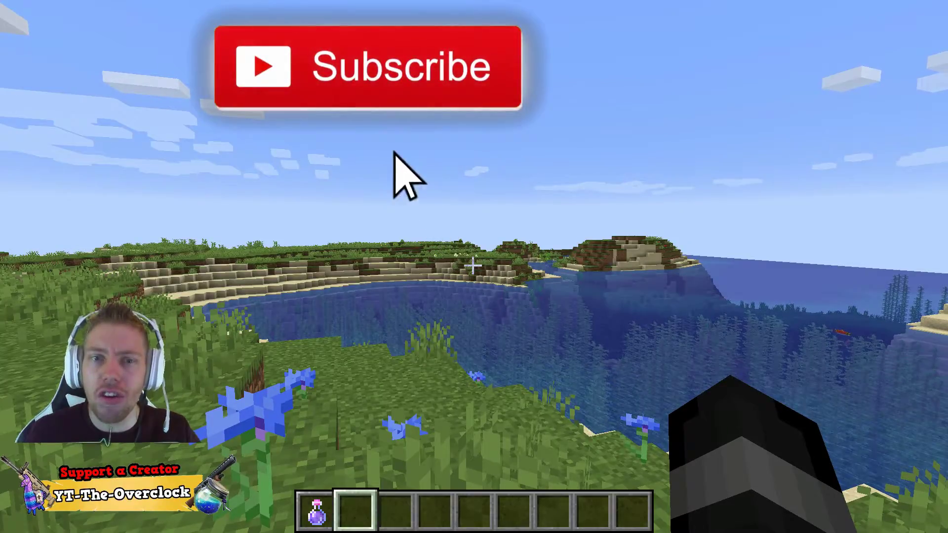
{"action": "key", "text": "F1"}
{"action": "key", "text": "Escape"}
{"action": "left_click", "coordinate": [461, 359]}
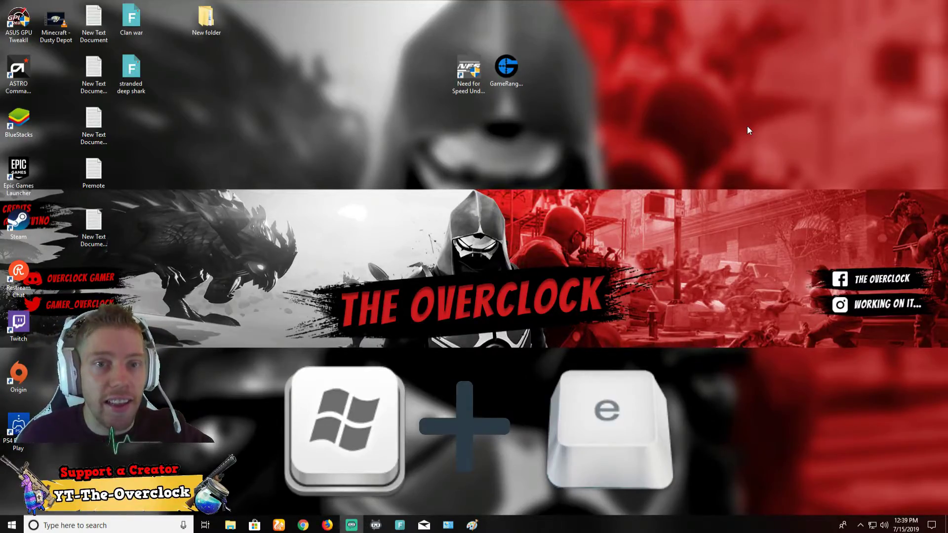
Step: In a new Explorer window, go to This PC > Local Disk (C:) > Users > The Overclock
{"action": "key", "text": "super+e"}
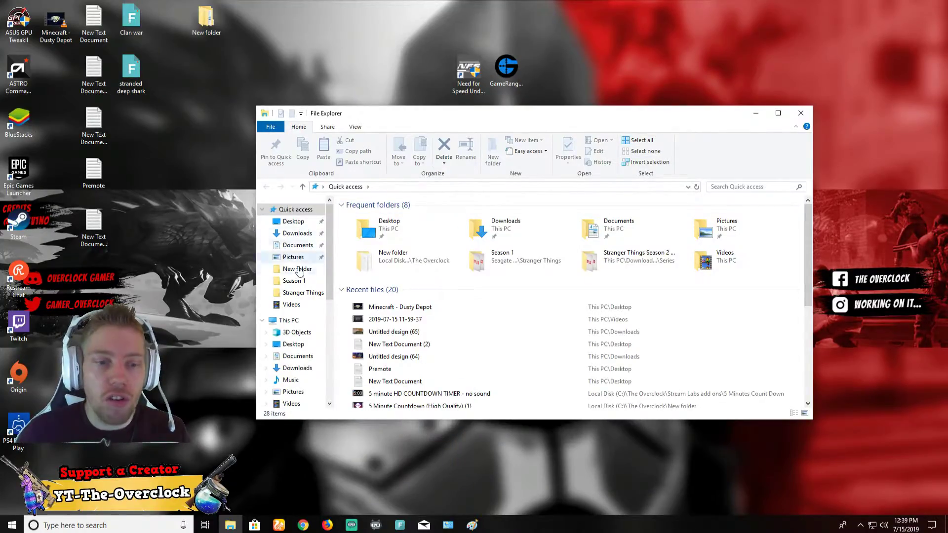
{"action": "left_click", "coordinate": [295, 323]}
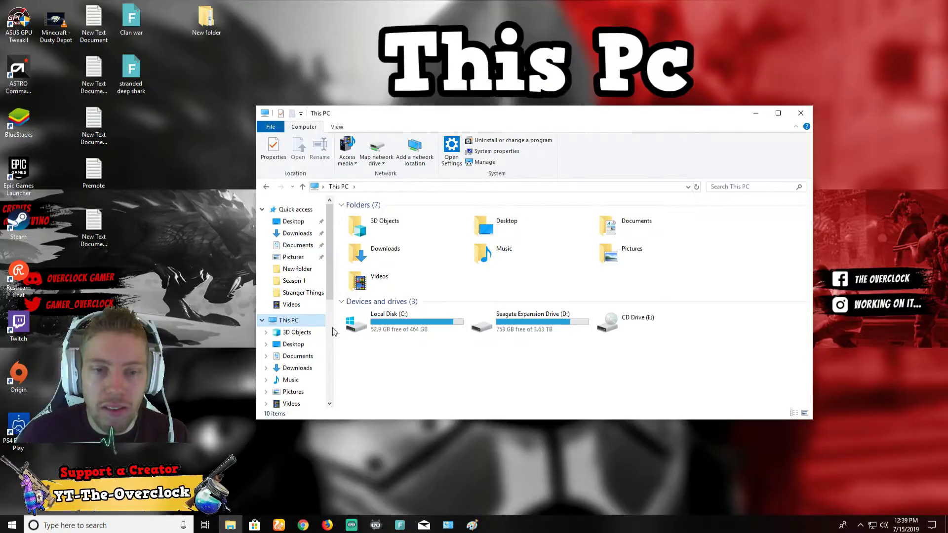
{"action": "double_click", "coordinate": [404, 328]}
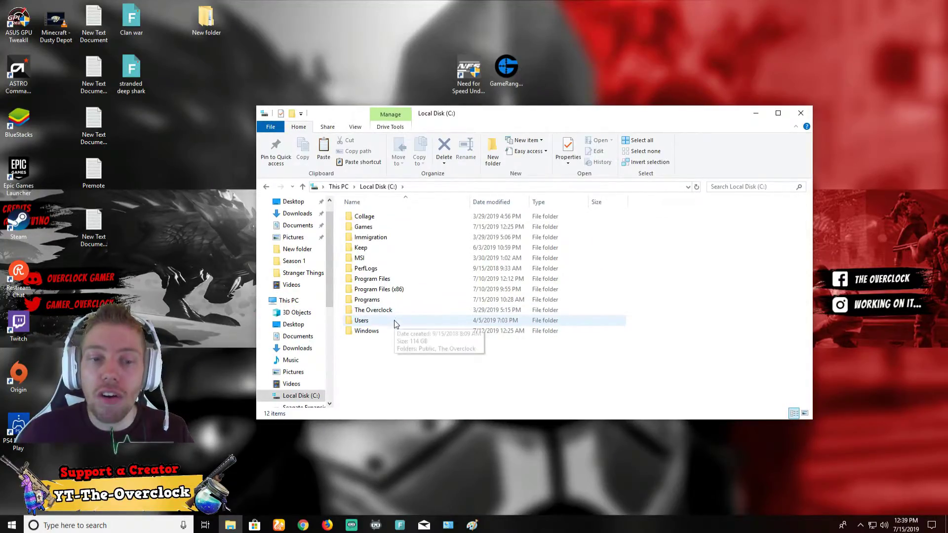
{"action": "double_click", "coordinate": [394, 320]}
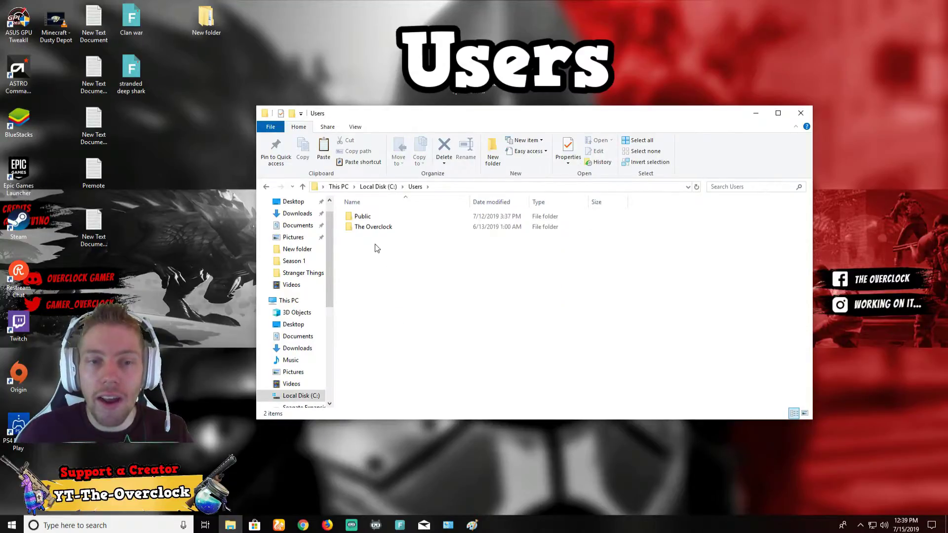
{"action": "double_click", "coordinate": [376, 230]}
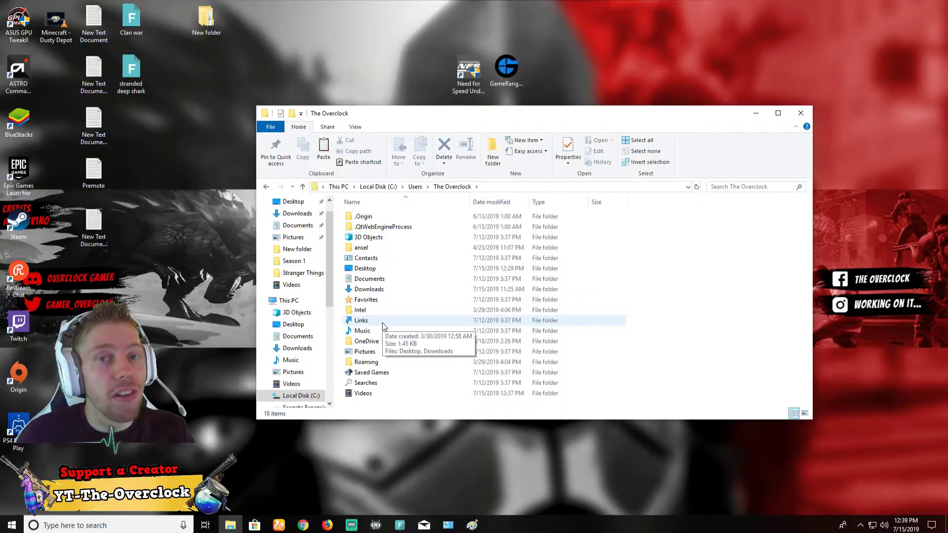
Step: Turn on Hidden items in File Explorer's View options
{"action": "left_click", "coordinate": [359, 128]}
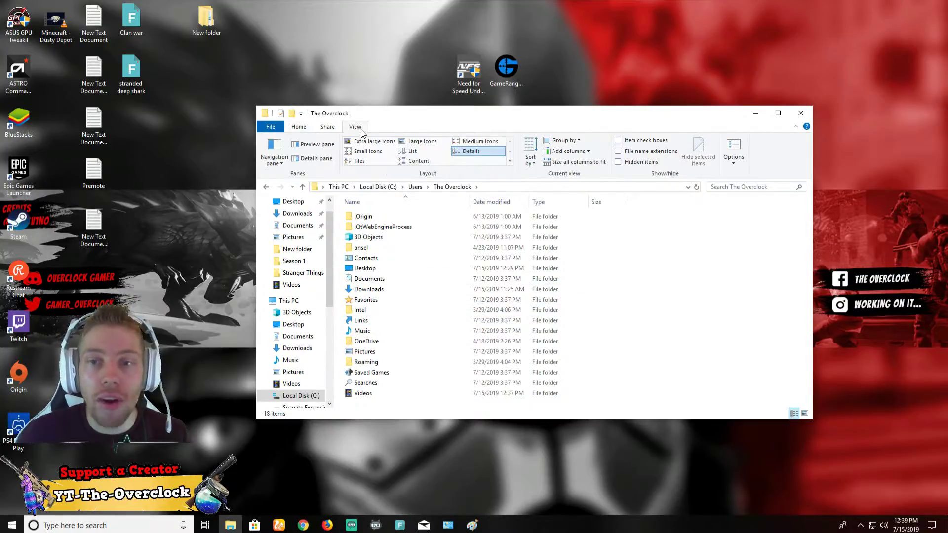
{"action": "left_click", "coordinate": [617, 163]}
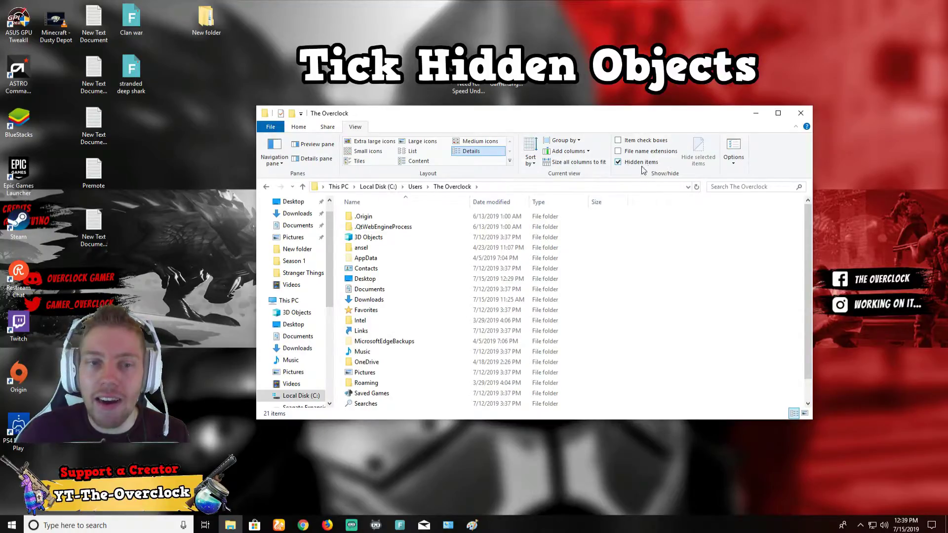
{"action": "left_click", "coordinate": [299, 127]}
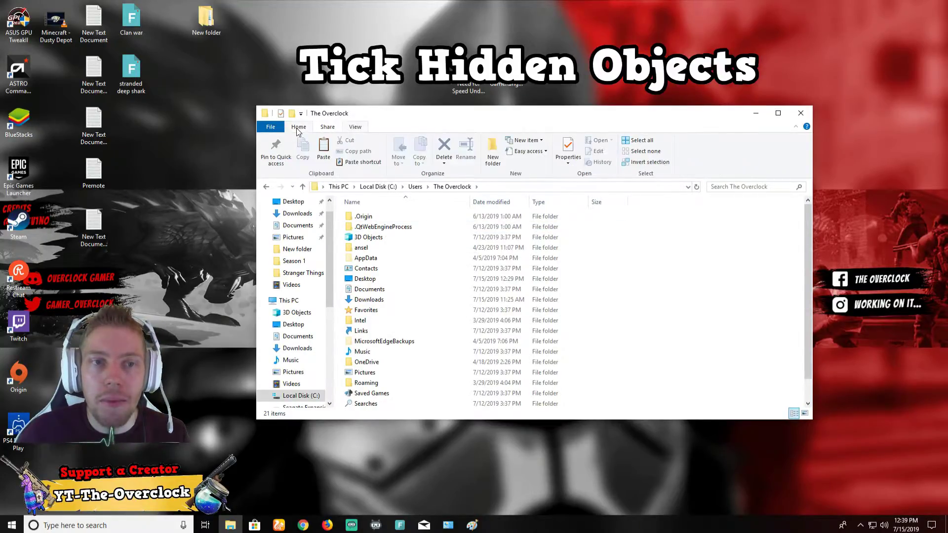
{"action": "left_click", "coordinate": [362, 127]}
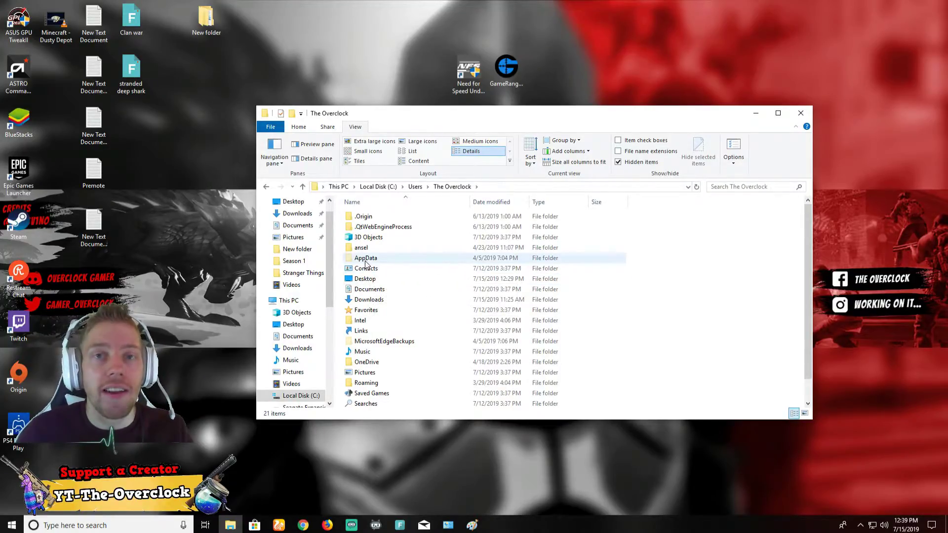
Step: Open AppData > Roaming > .minecraft > screenshots
{"action": "double_click", "coordinate": [378, 258]}
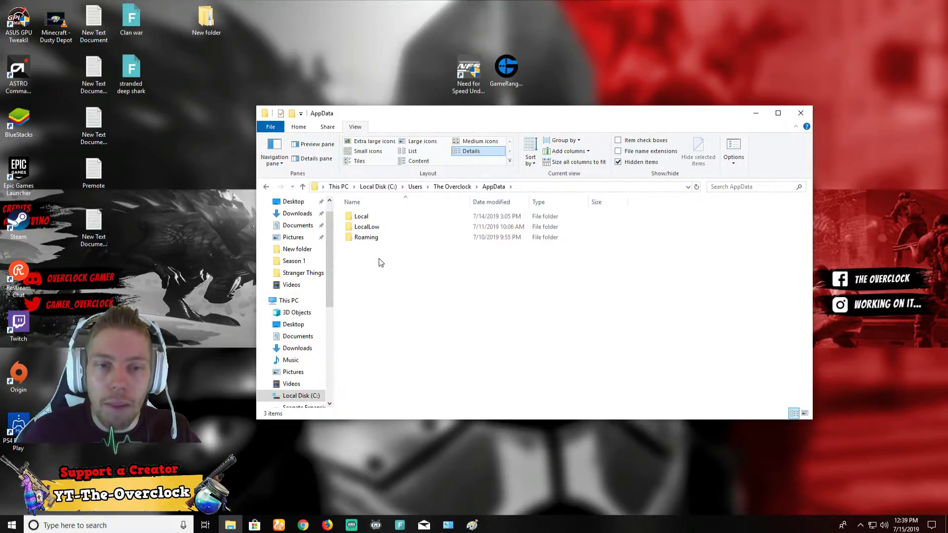
{"action": "double_click", "coordinate": [384, 238]}
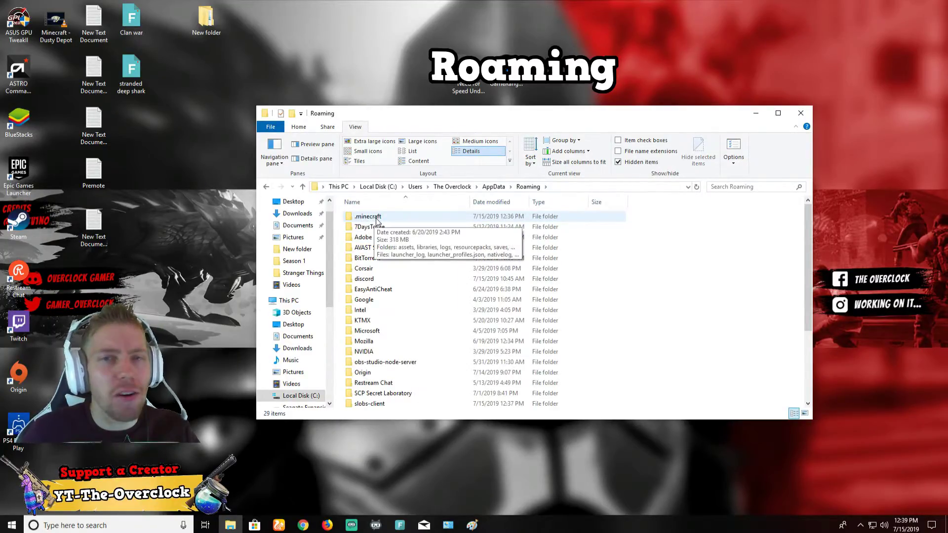
{"action": "double_click", "coordinate": [376, 216]}
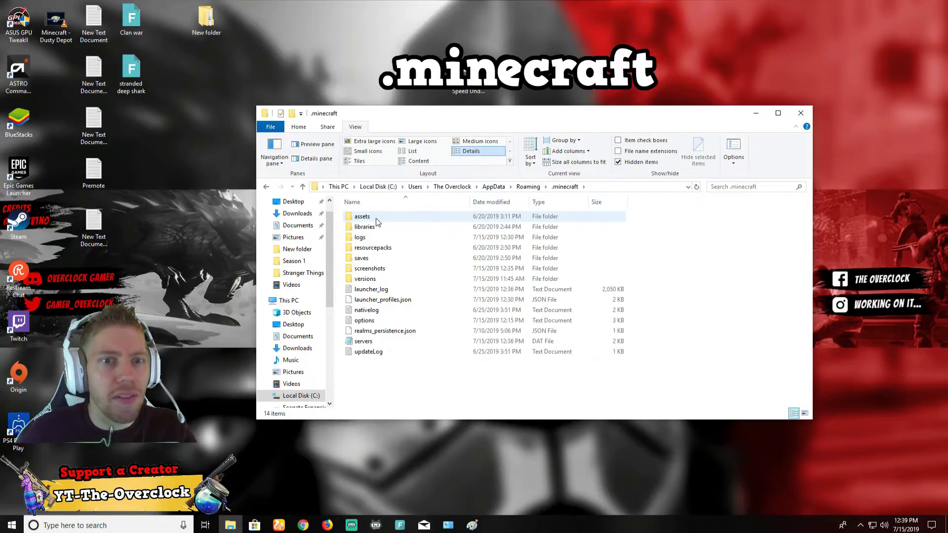
{"action": "double_click", "coordinate": [375, 268]}
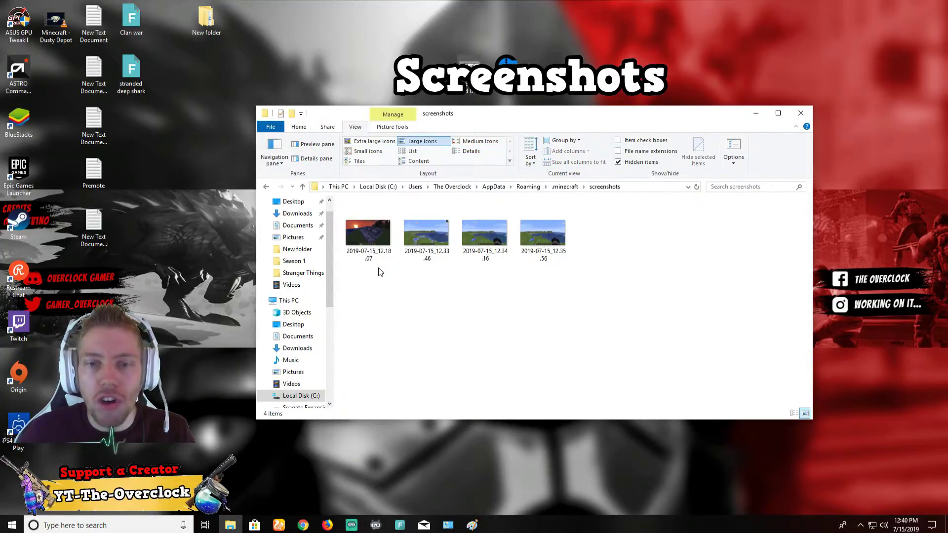
{"action": "double_click", "coordinate": [523, 232]}
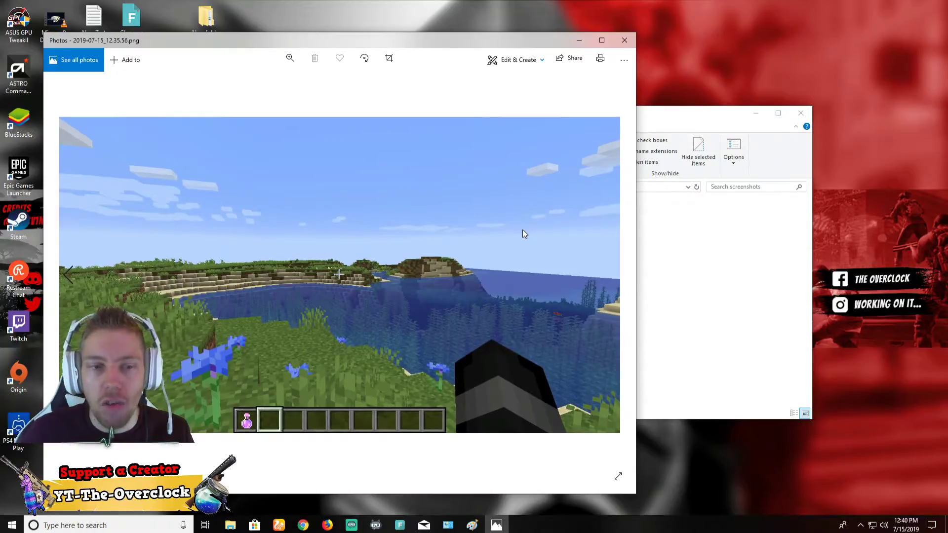
{"action": "left_click", "coordinate": [627, 43]}
{"action": "double_click", "coordinate": [442, 216]}
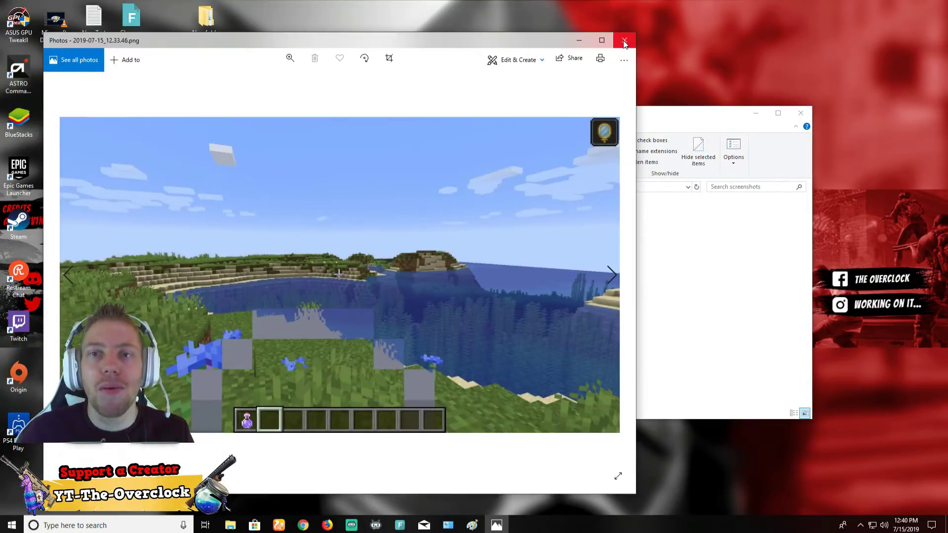
{"action": "left_click", "coordinate": [625, 43]}
{"action": "double_click", "coordinate": [471, 232]}
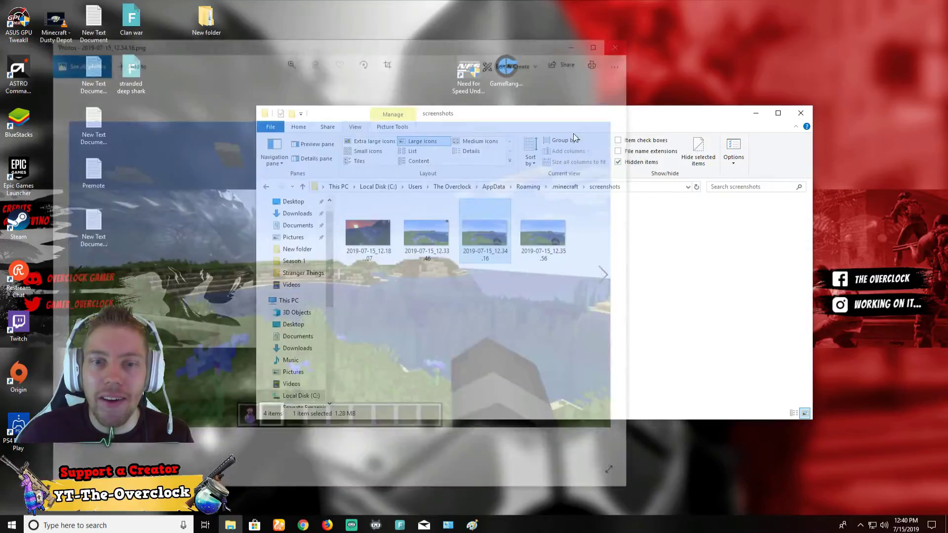
{"action": "double_click", "coordinate": [533, 228]}
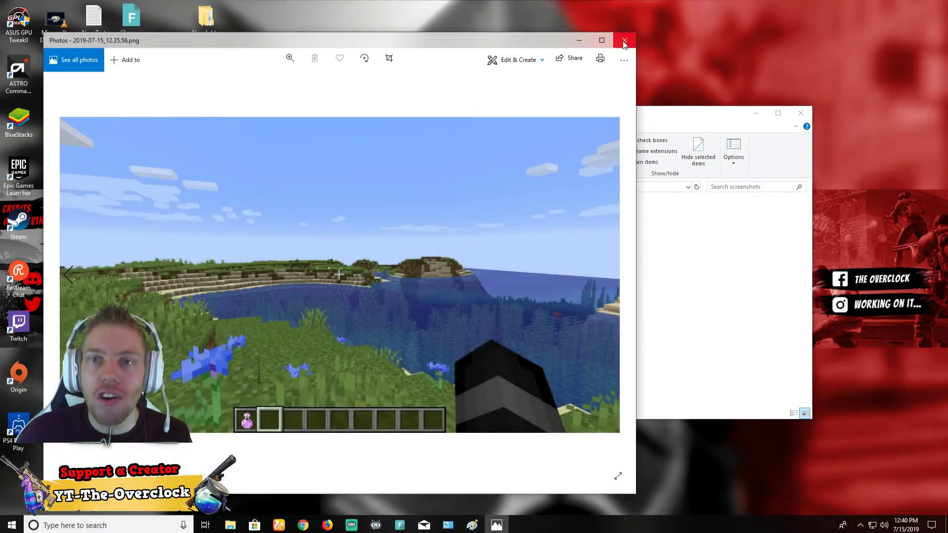
{"action": "left_click", "coordinate": [615, 47]}
{"action": "double_click", "coordinate": [371, 230]}
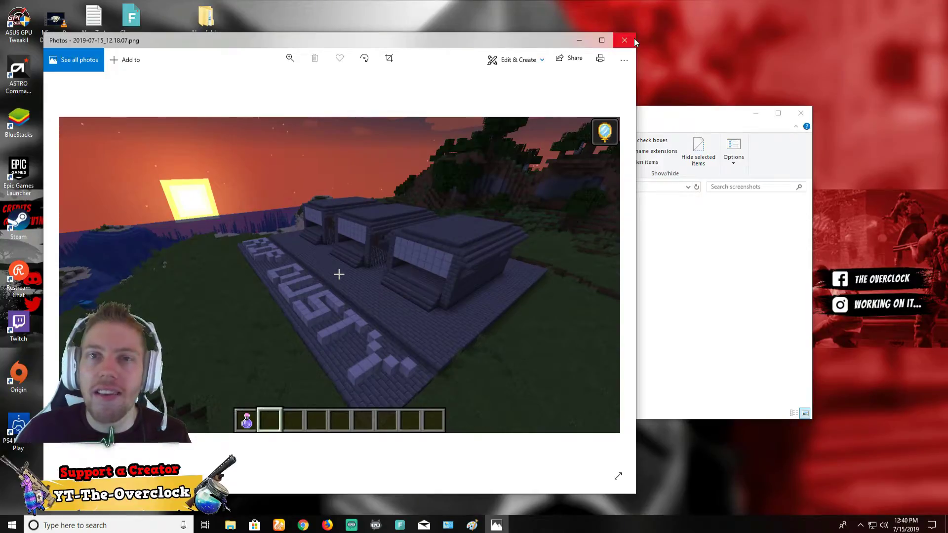
{"action": "left_click", "coordinate": [624, 40]}
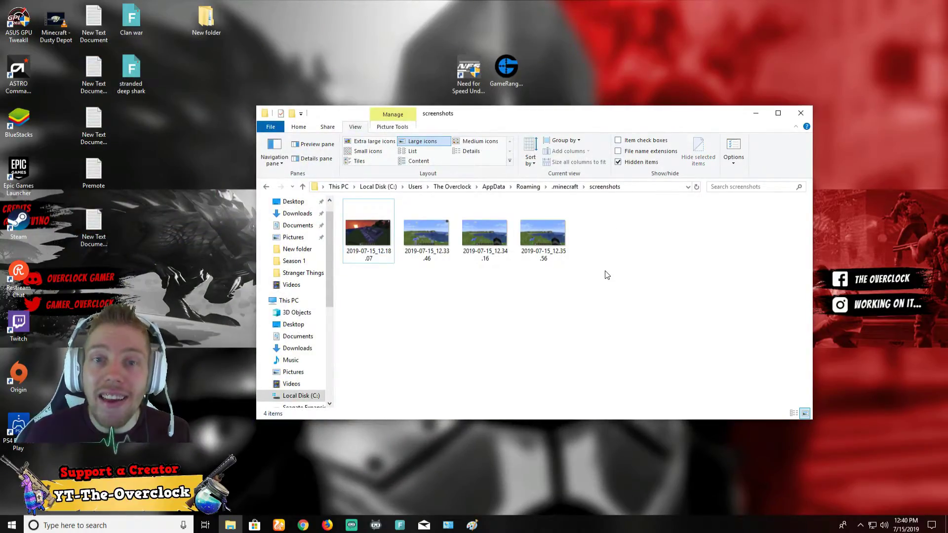